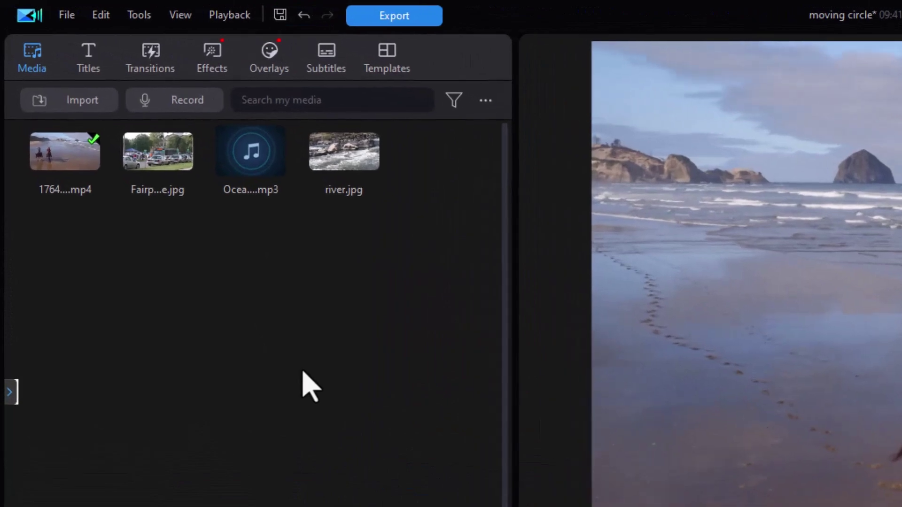
Step: Import First things here.pptx from the Temp Erase folder as slide images
left_click(251, 352)
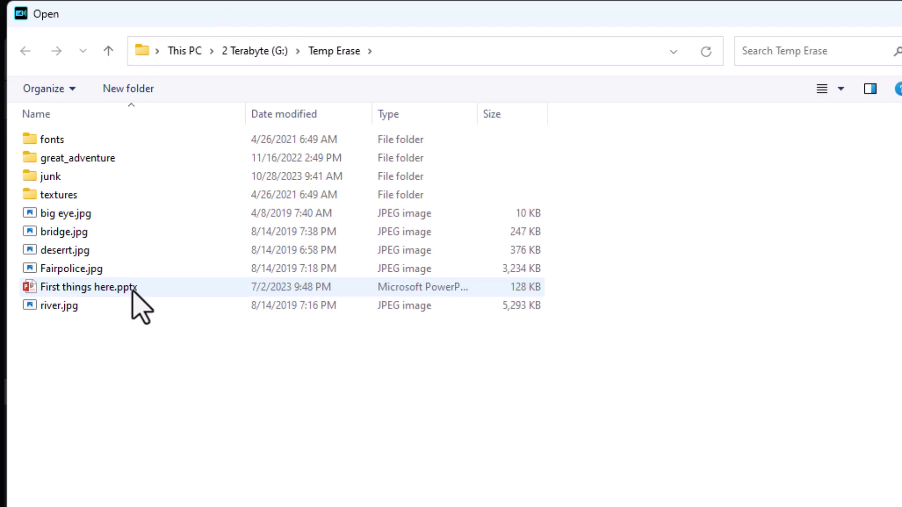
left_click(132, 290)
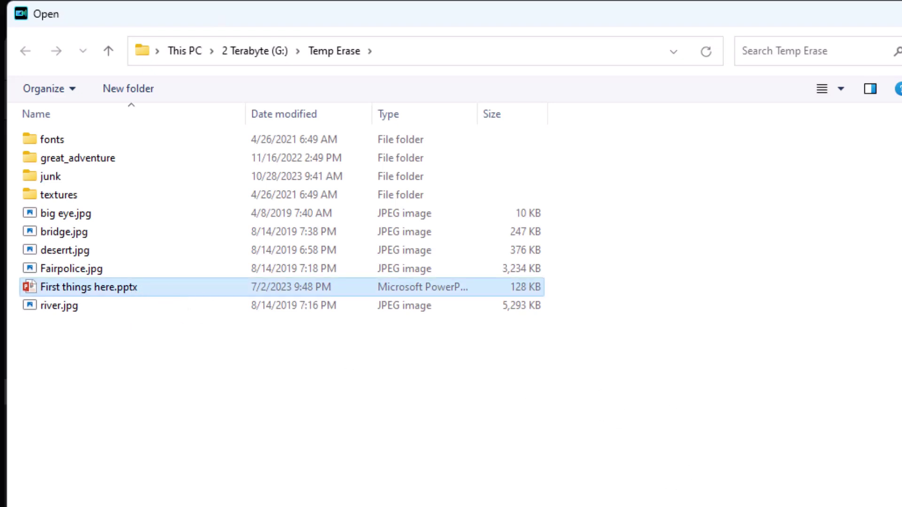
key("Return")
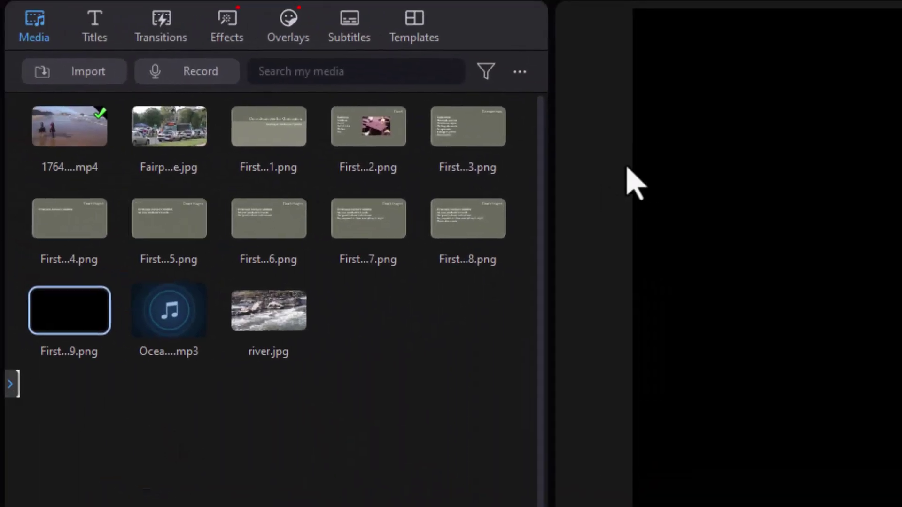
Step: Select slide images First…1.png through First…8.png and drag them onto video track 2
left_click(277, 159)
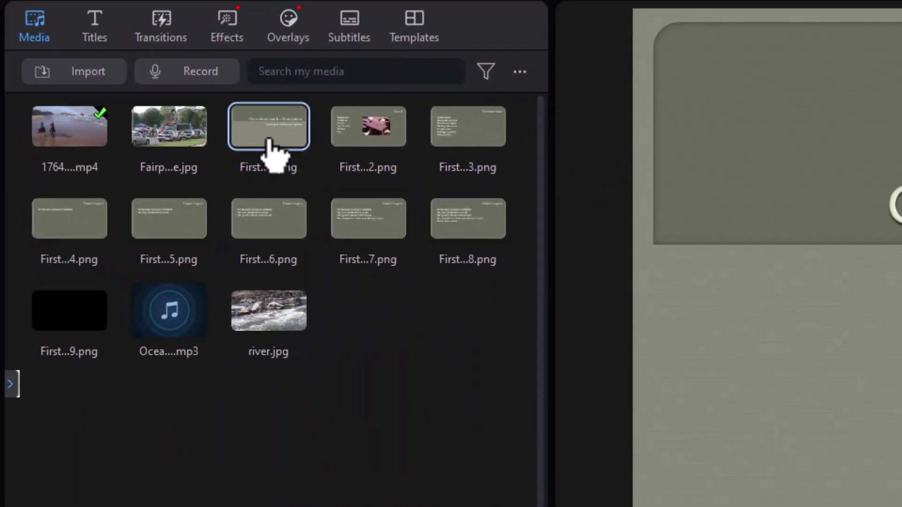
left_click(463, 232, "shift")
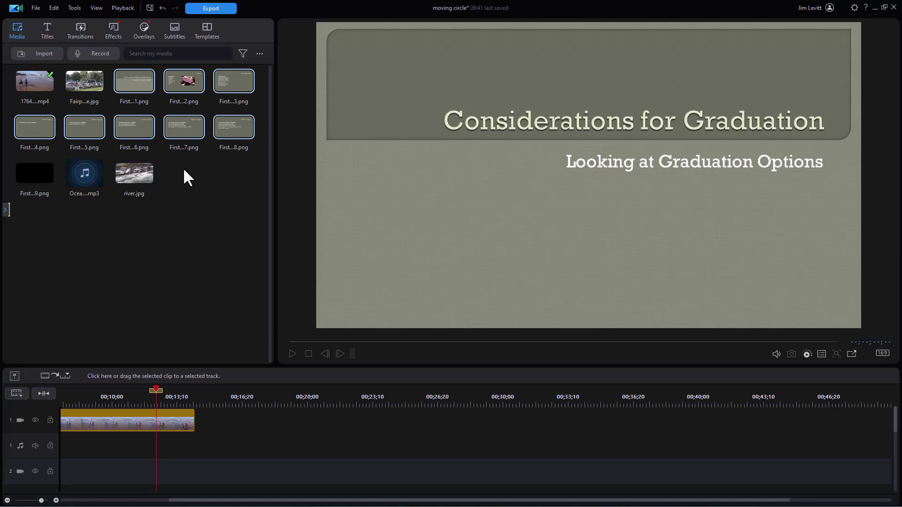
left_click_drag(133, 89, 104, 481)
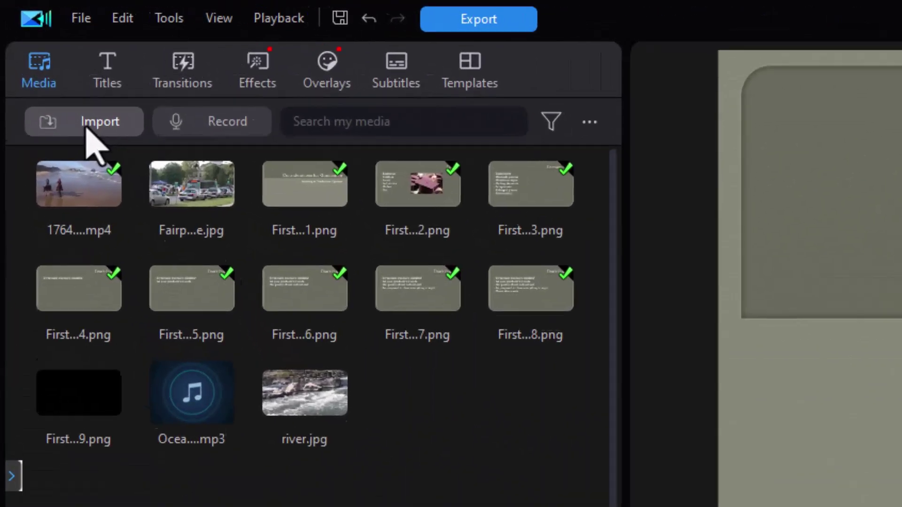
Step: Apply the Fade transition as a cross transition between all slide clips
left_click(80, 31)
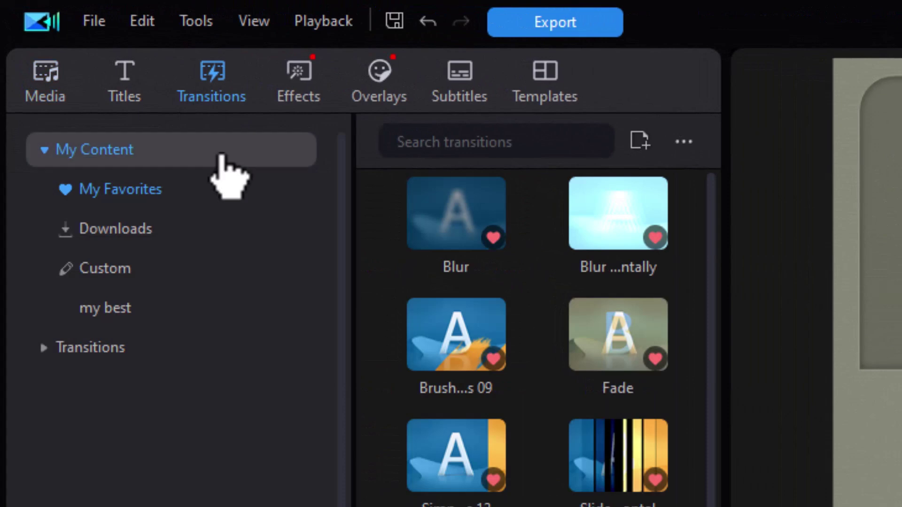
left_click(63, 155)
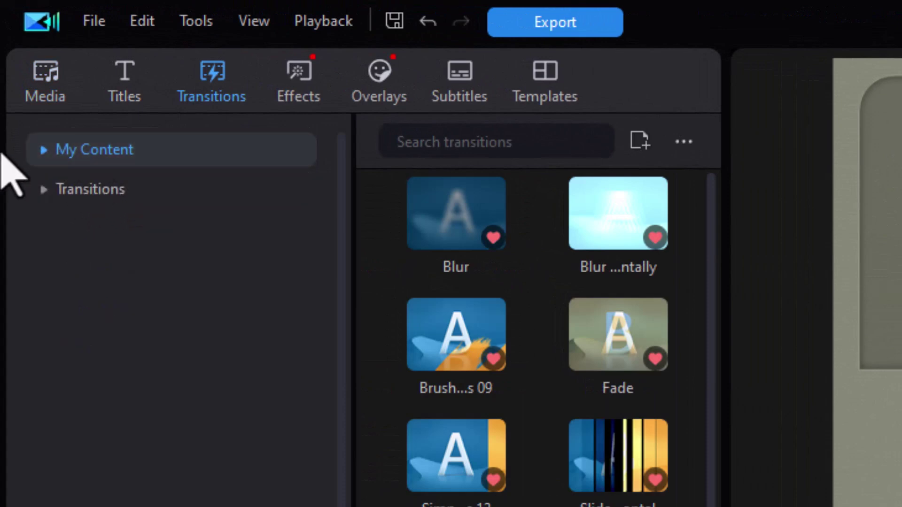
left_click(44, 150)
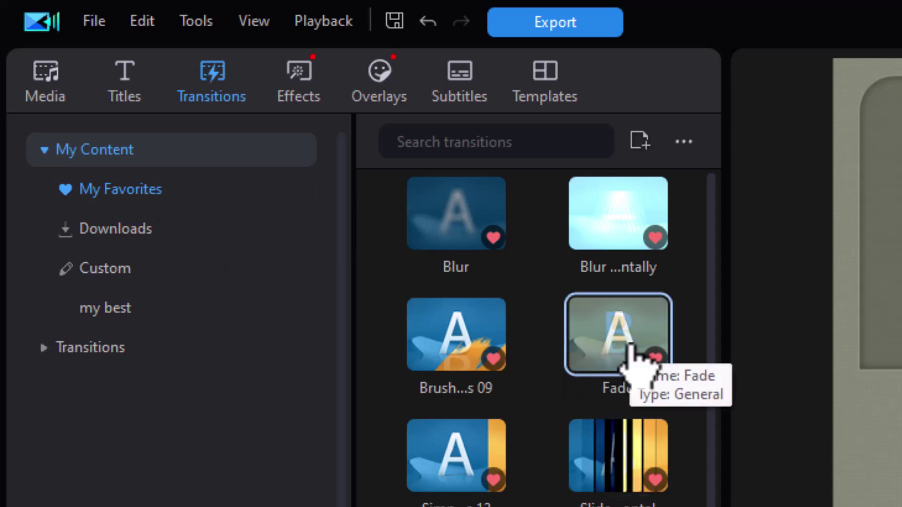
left_click(630, 349)
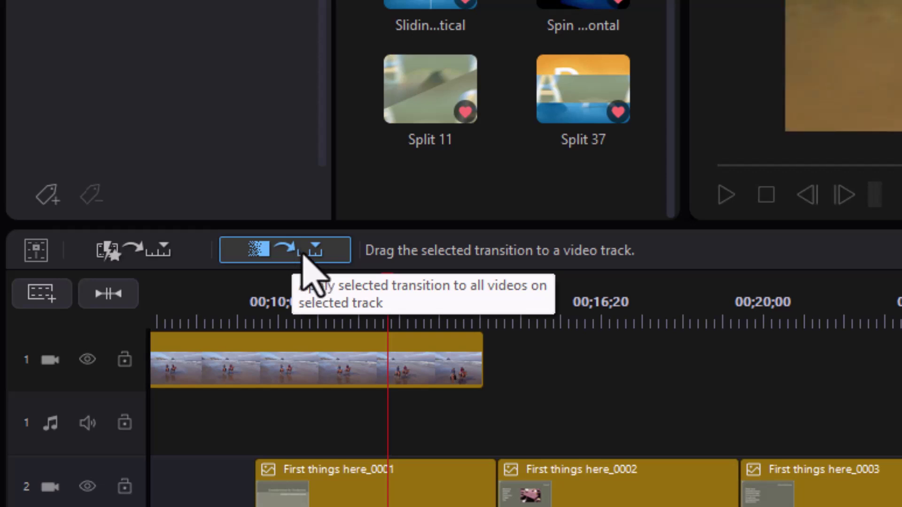
left_click(306, 255)
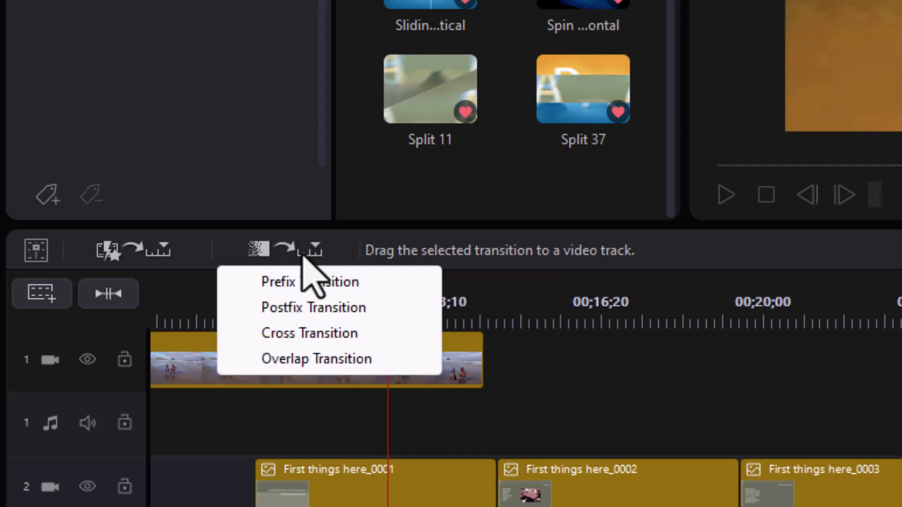
left_click(328, 335)
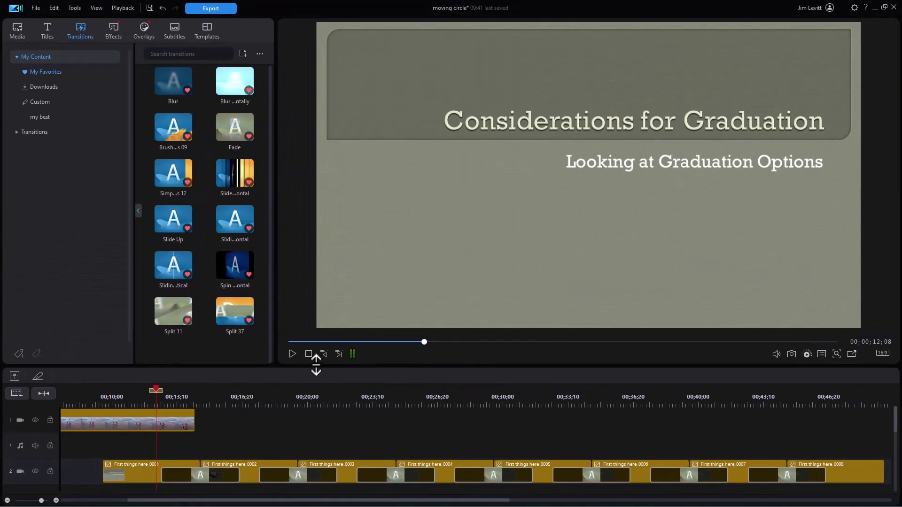
Step: Preview the slideshow, then select every Fade transition on video track 2 together
left_click(292, 353)
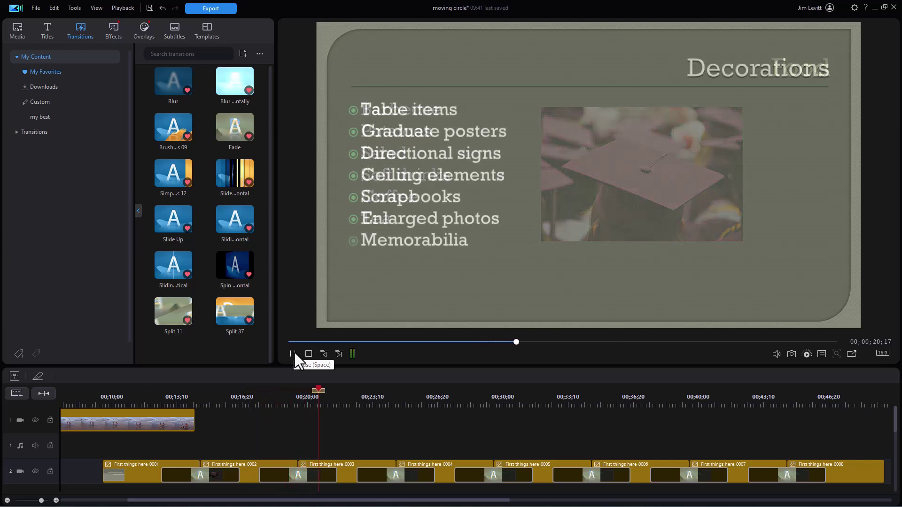
left_click(294, 354)
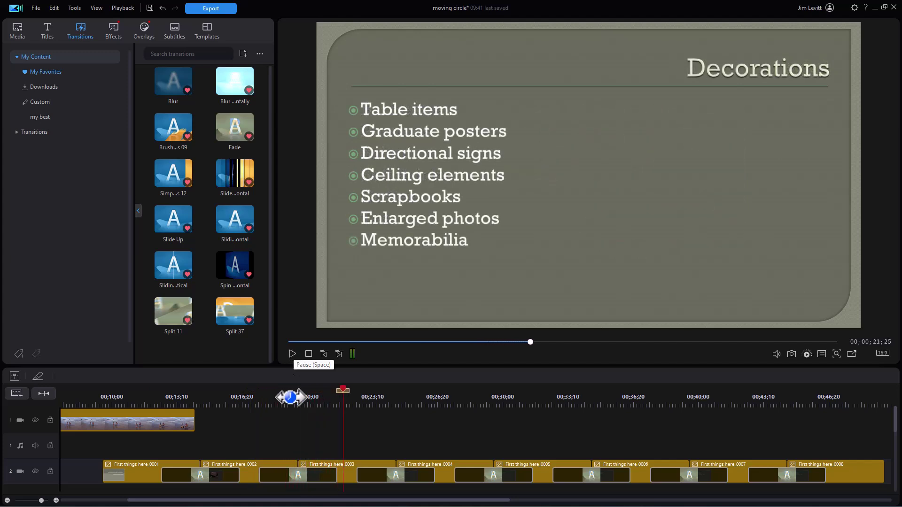
left_click(222, 475)
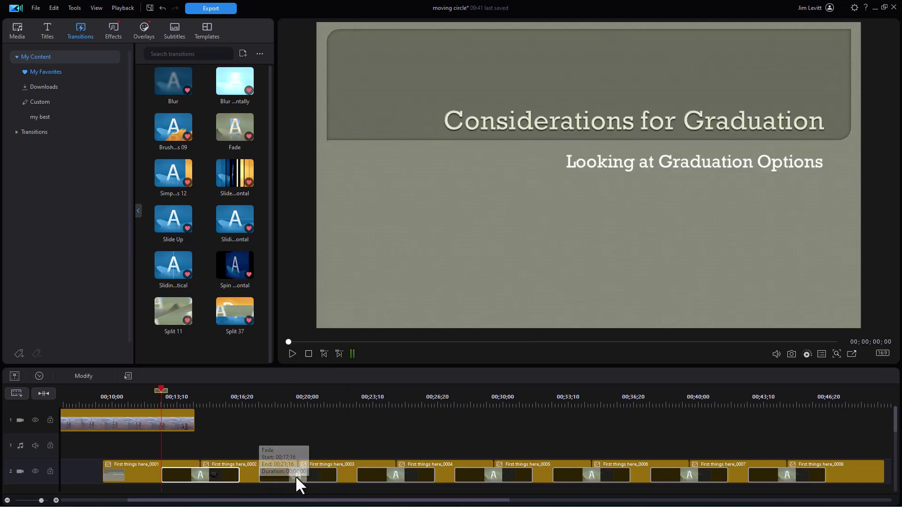
left_click(322, 472, "ctrl")
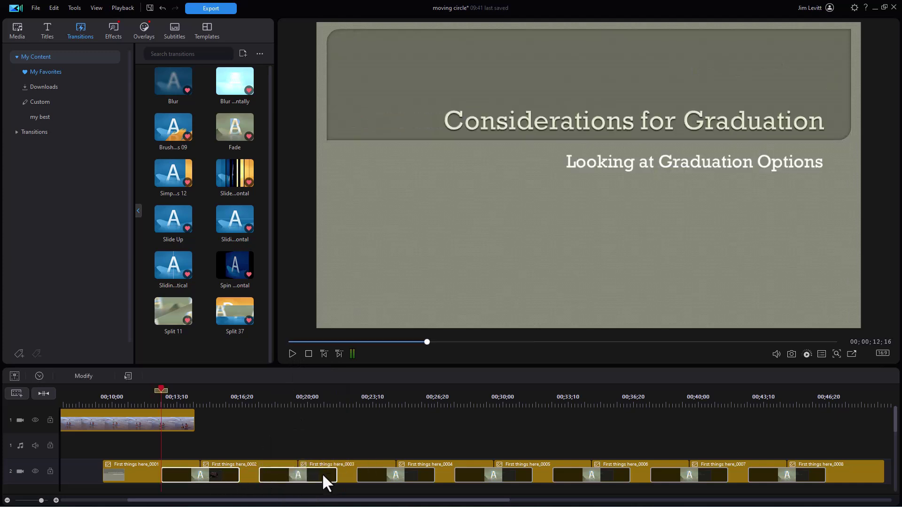
left_click(379, 476, "ctrl")
left_click(520, 476, "ctrl")
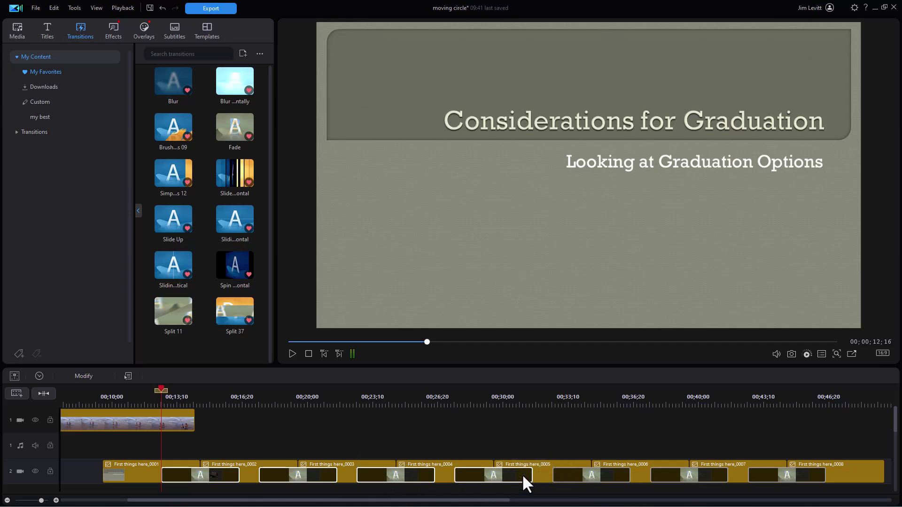
left_click(617, 474, "ctrl")
left_click(715, 477, "ctrl")
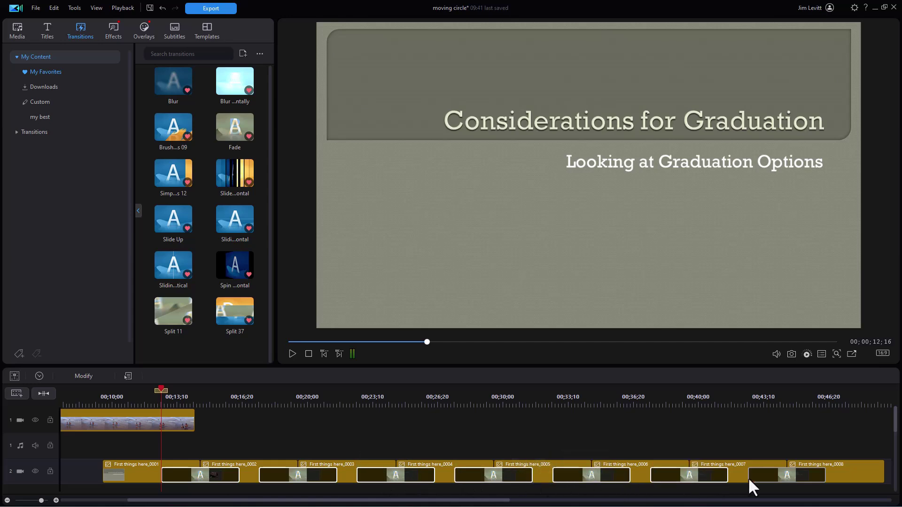
left_click(760, 477, "ctrl")
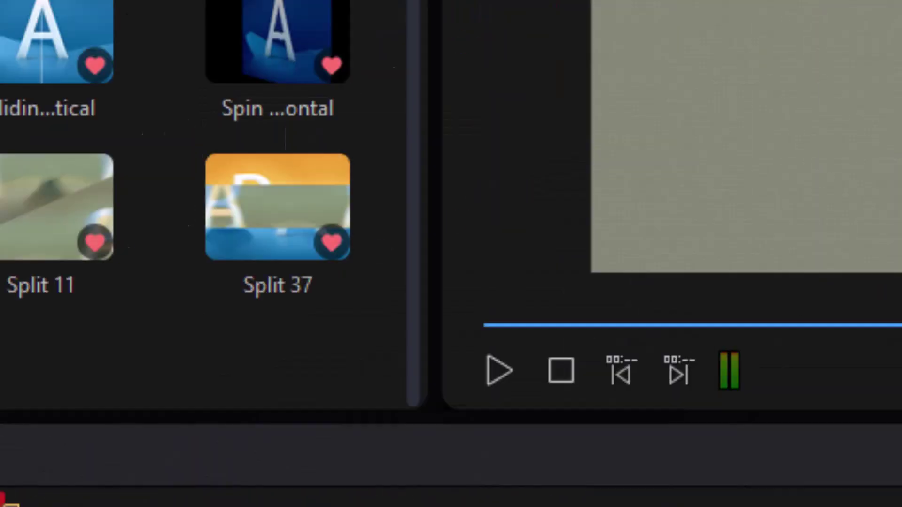
Step: Shorten the selected Fade transitions to a 10-frame duration (00;00;00;10)
left_click(160, 207)
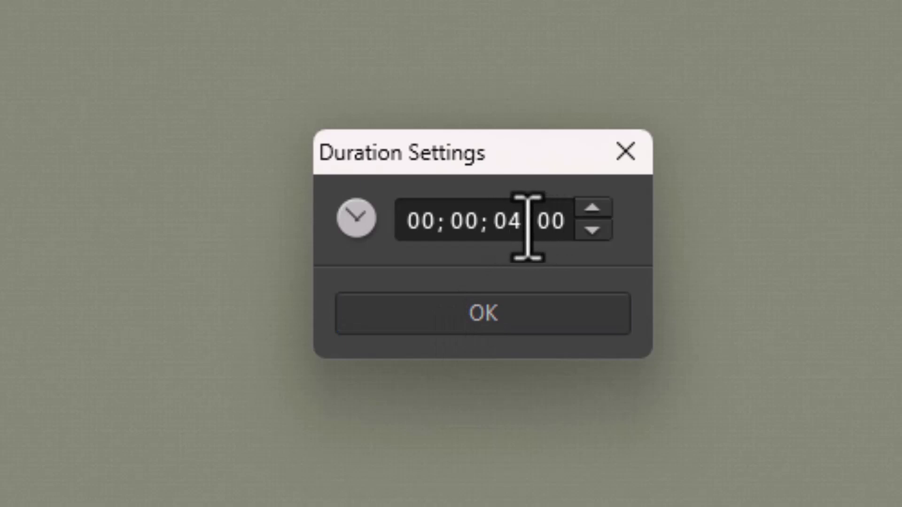
left_click(498, 228)
type("2")
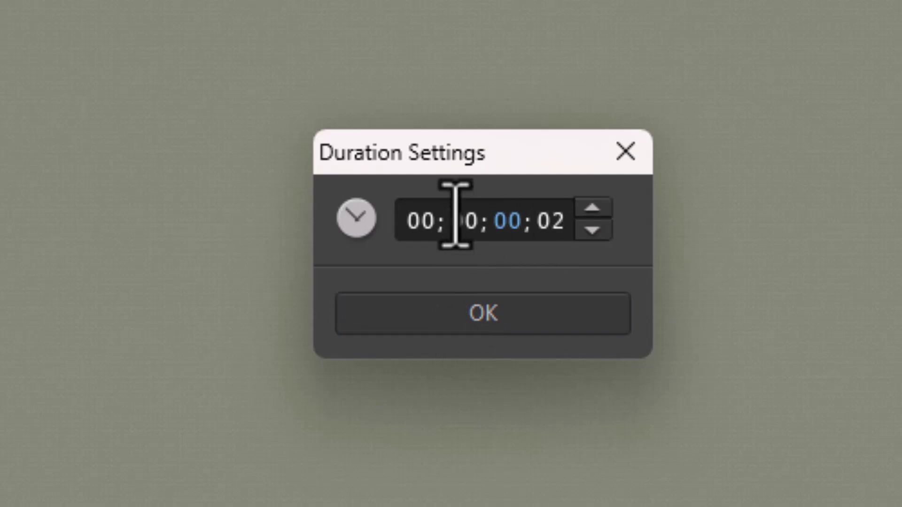
left_click(554, 226)
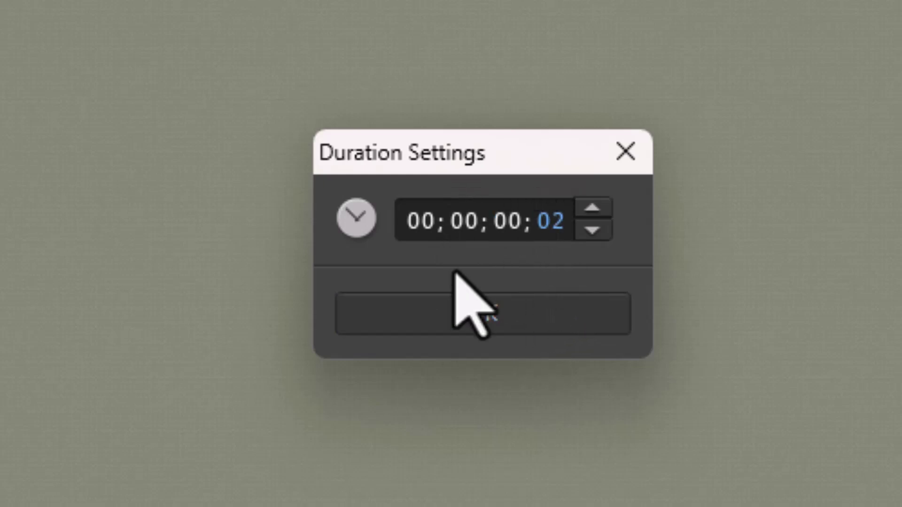
type("10")
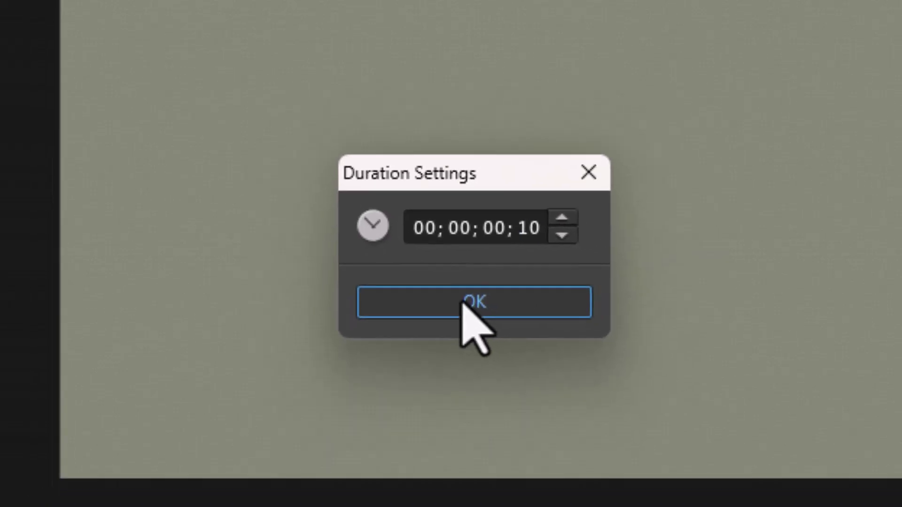
left_click(468, 312)
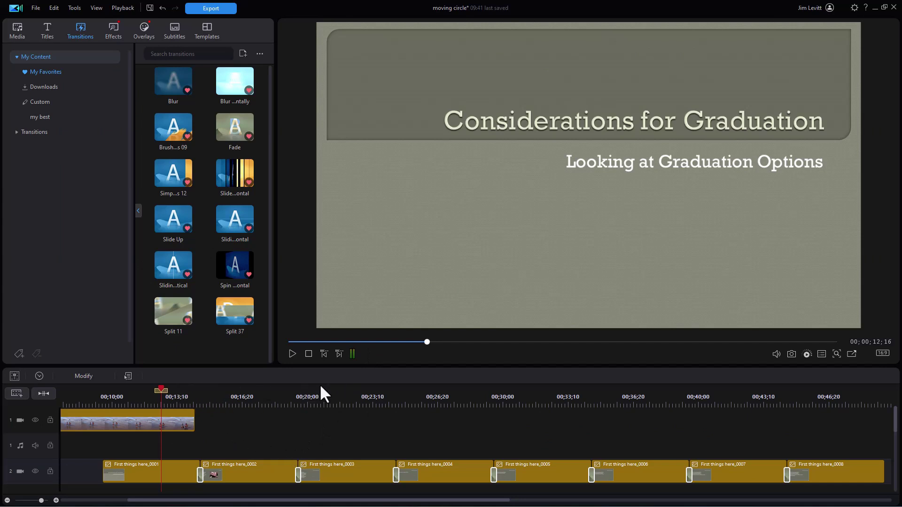
Step: Play back the slide sequence, then return the playhead to about 13 seconds
left_click(292, 353)
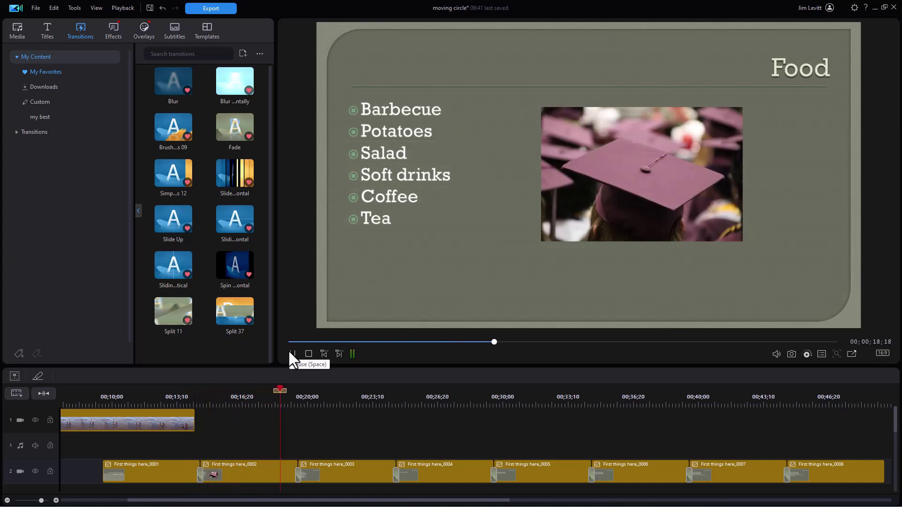
left_click(292, 354)
left_click(171, 395)
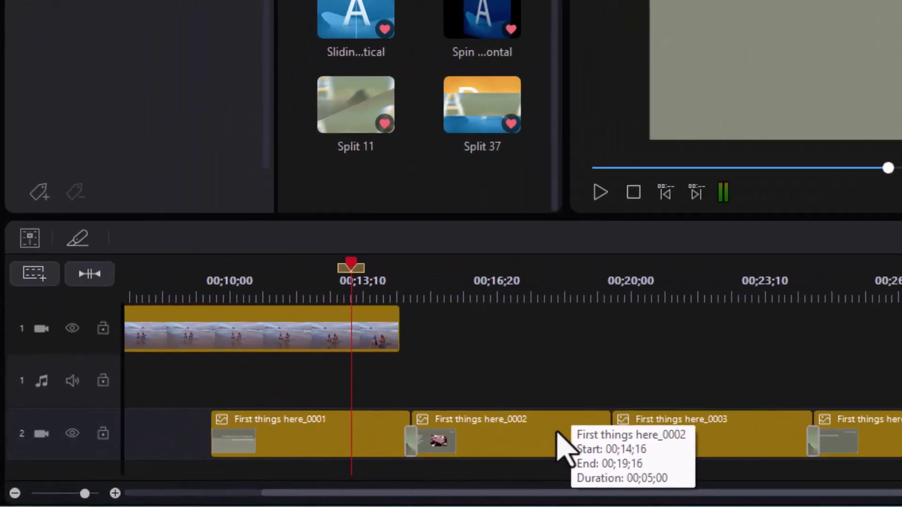
Step: Lengthen slide clip First things here_0002 to 7 seconds (00;00;07;00)
left_click(585, 444)
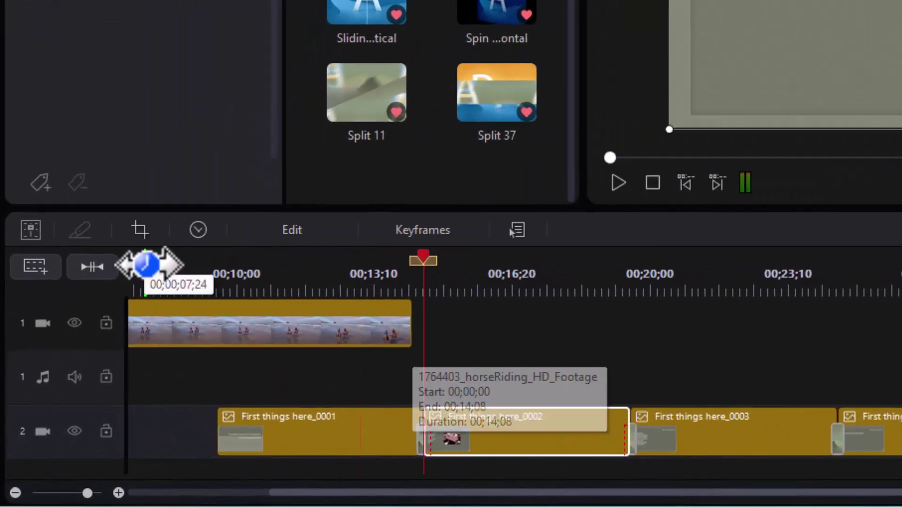
left_click(202, 233)
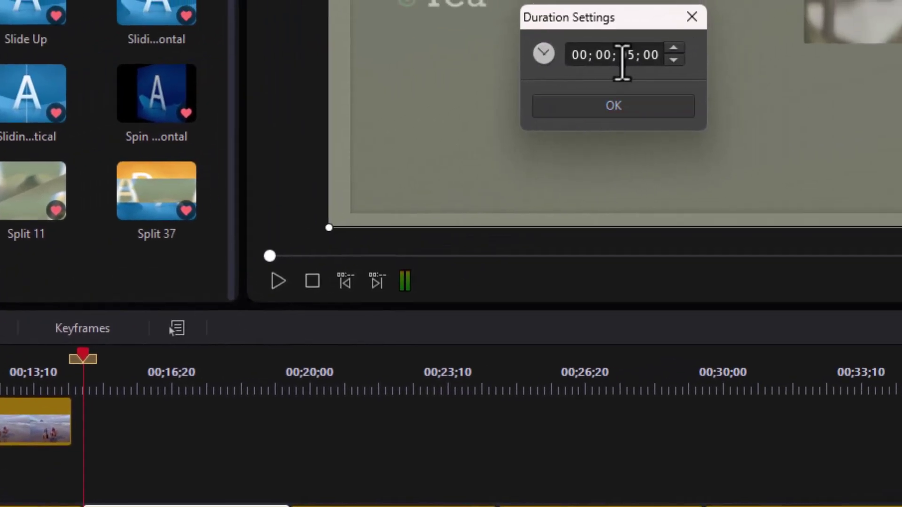
type("7")
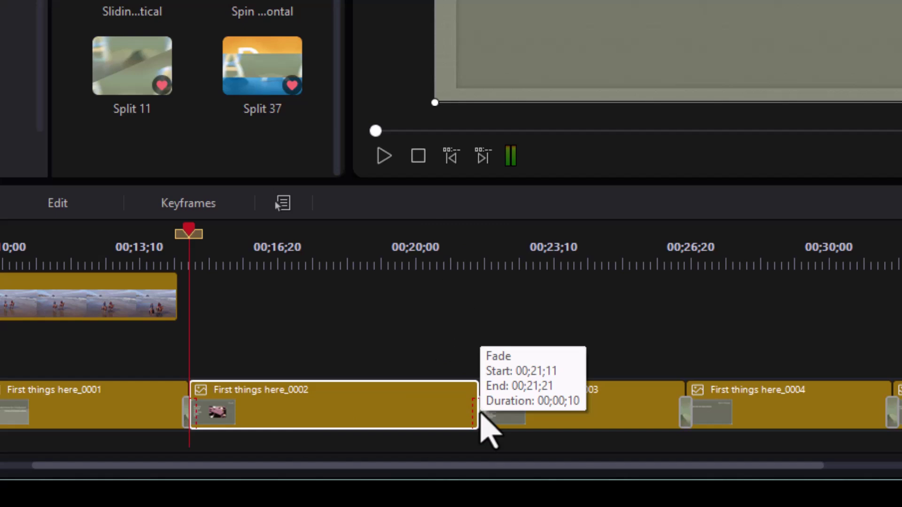
Step: Preview the longer slide from about 13 seconds and select the following transition
left_click(138, 244)
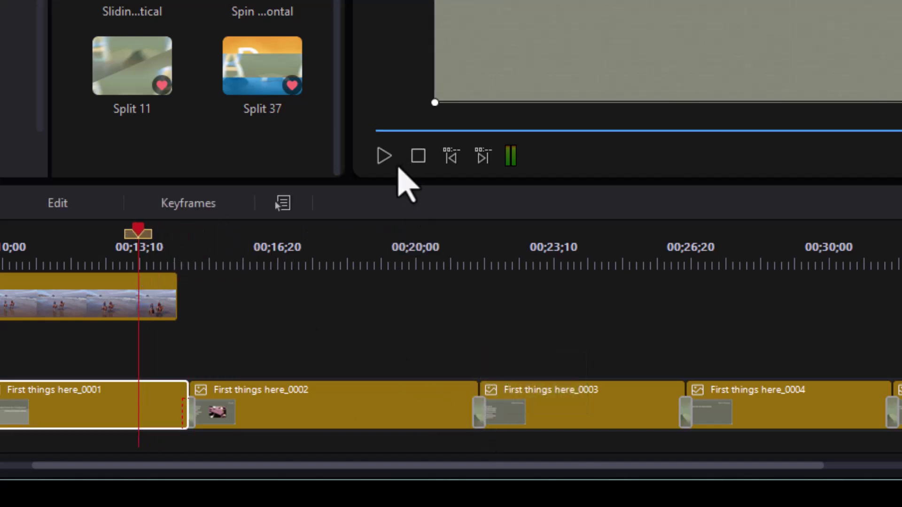
left_click(382, 152)
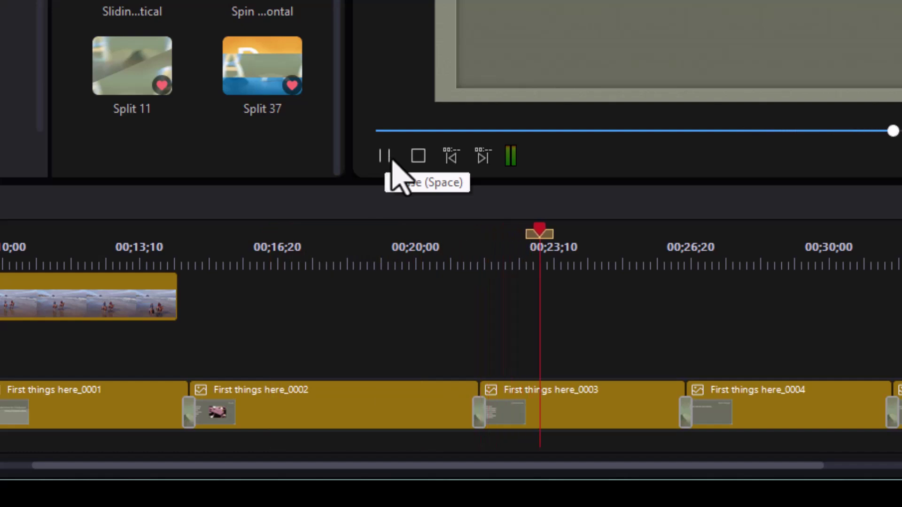
left_click(383, 156)
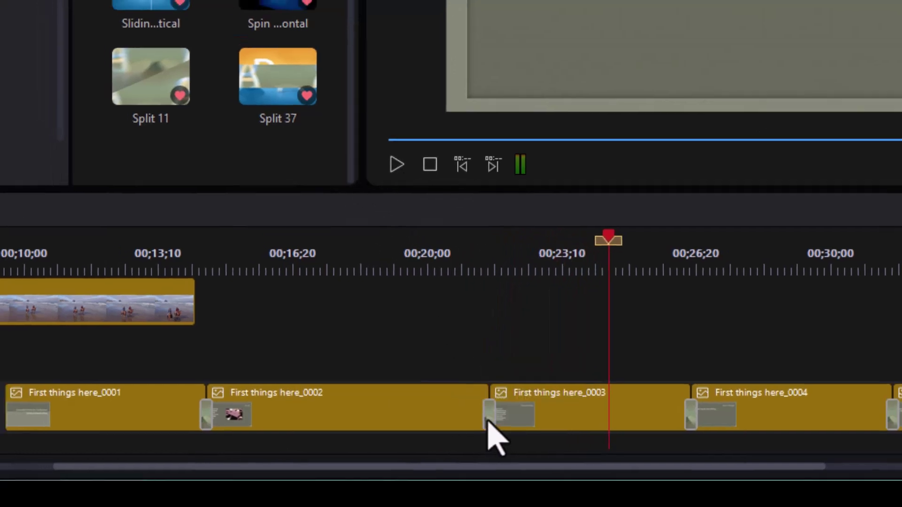
left_click(488, 422)
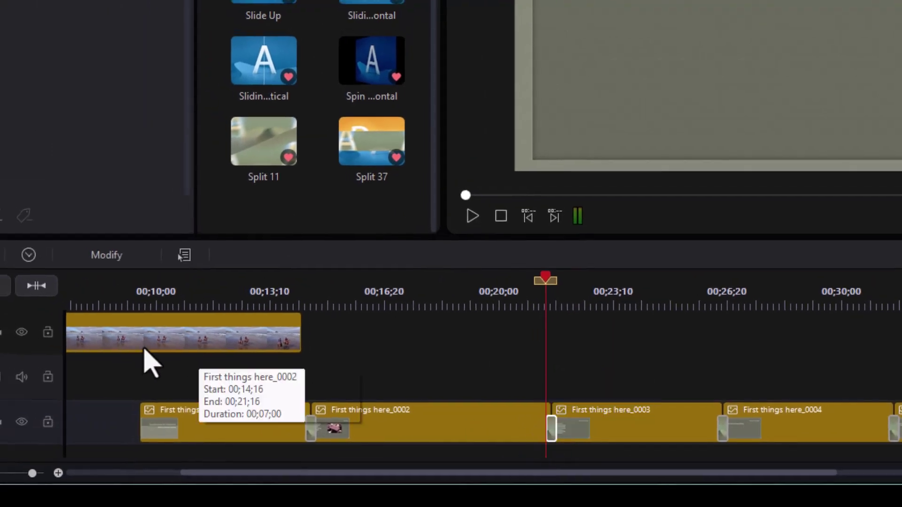
Step: Set the 0002–0003 fade to 00;00;00;15 and preview it up to the Decorations slide
left_click(28, 255)
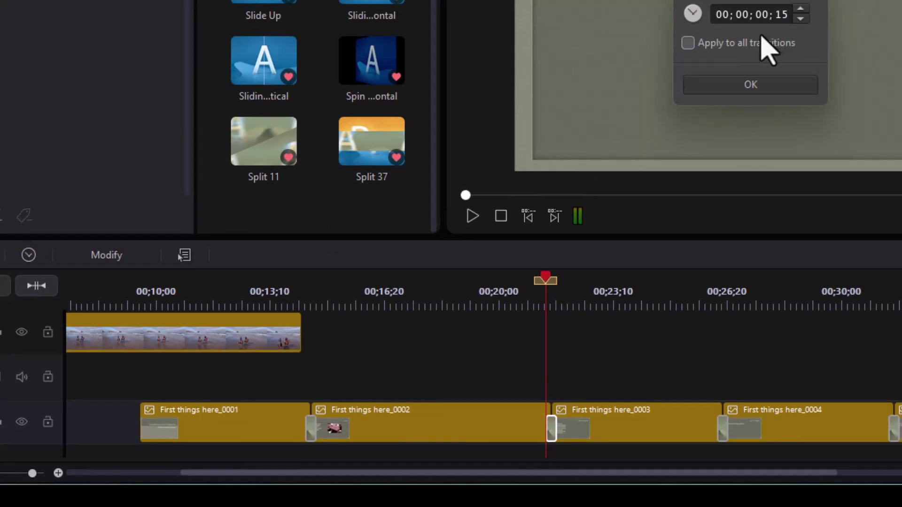
key("Return")
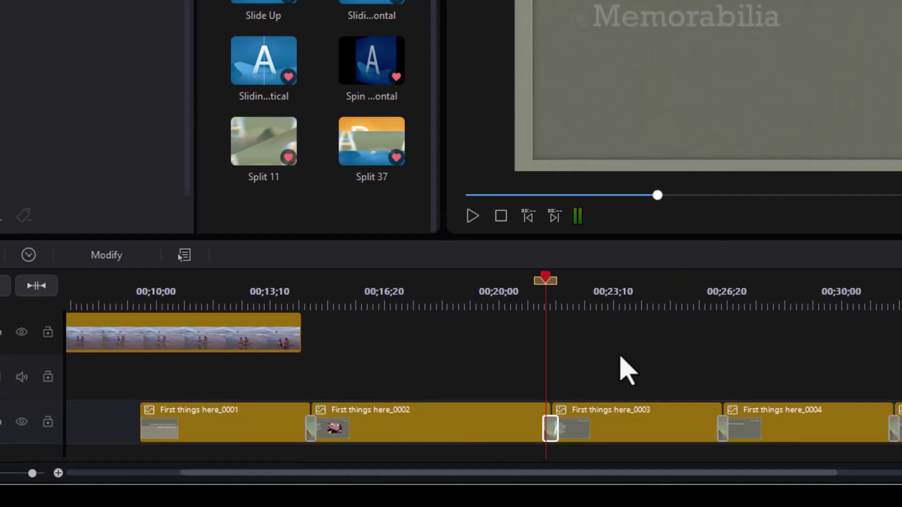
left_click_drag(551, 283, 528, 308)
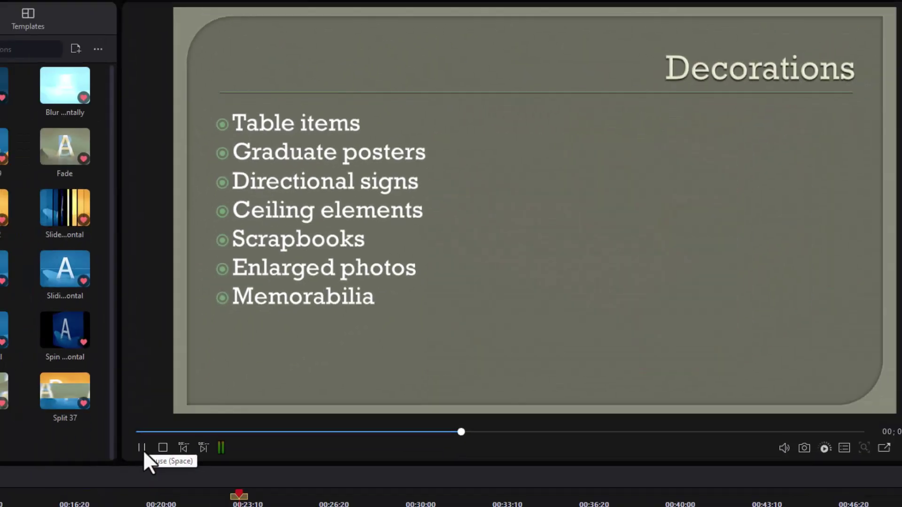
left_click(143, 450)
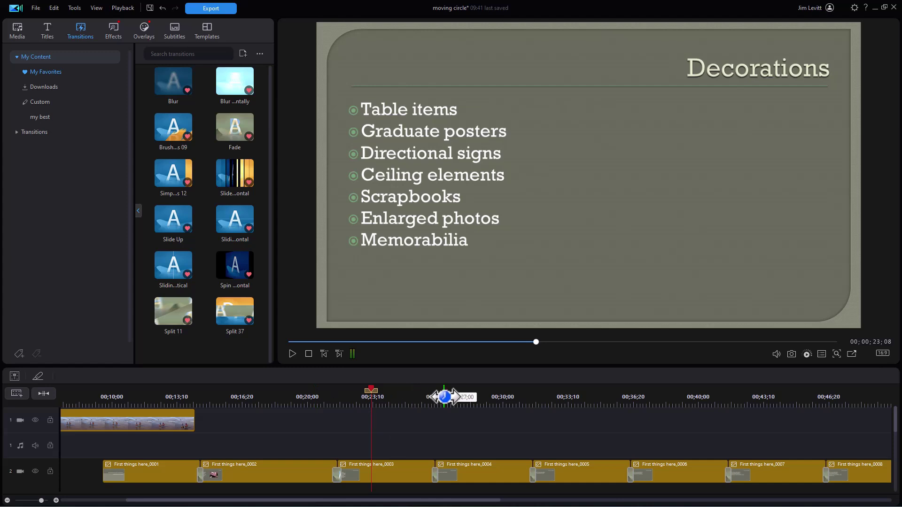
Step: Insert all eight slide clips onto track 1 right after the horse-riding footage
left_click(44, 393)
left_click_drag(165, 451, 853, 479)
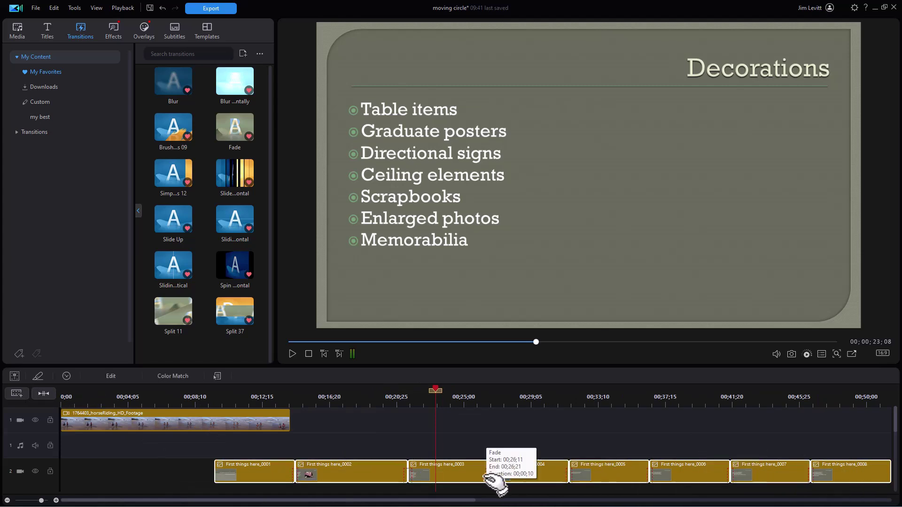
left_click_drag(527, 476, 596, 425)
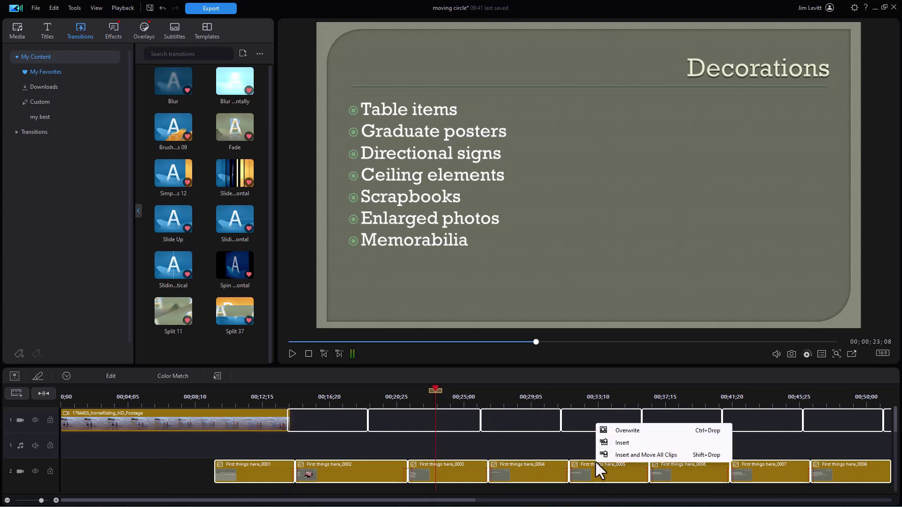
left_click(625, 455)
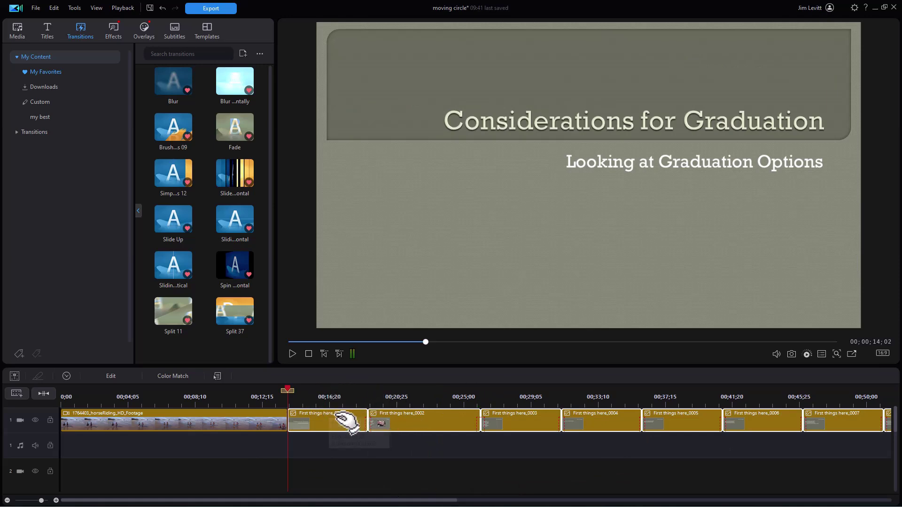
Step: Preview playback from about 18 seconds, stopping on the Food slide
left_click(352, 396)
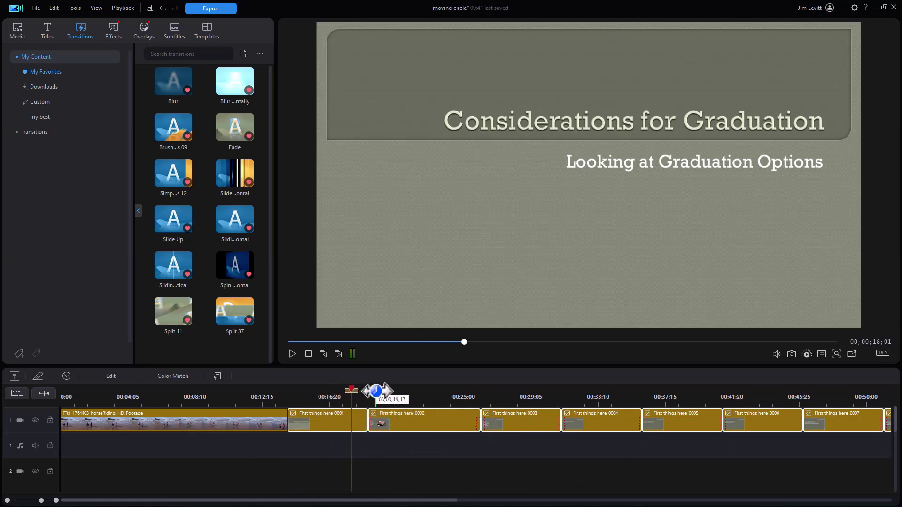
key("space")
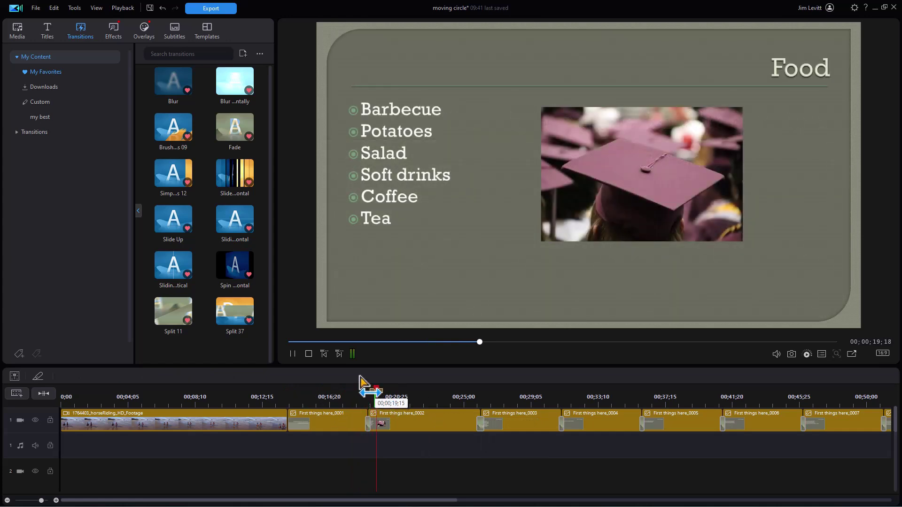
key("space")
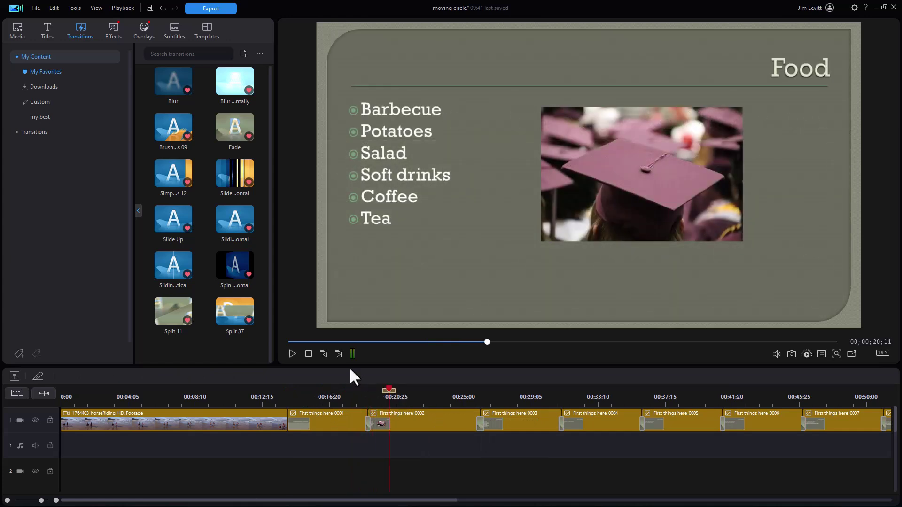